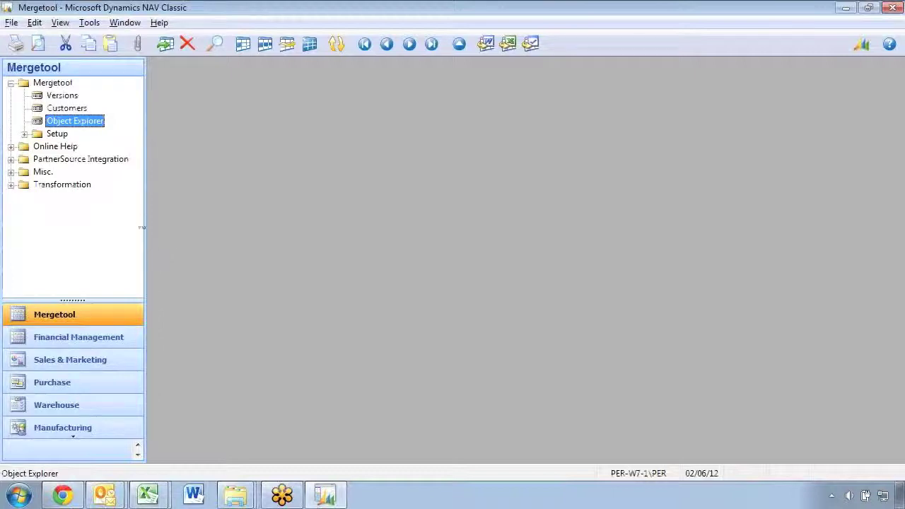
# - Open the Mergetool Versions window, whose version list is still empty
pyautogui.click(57, 97)
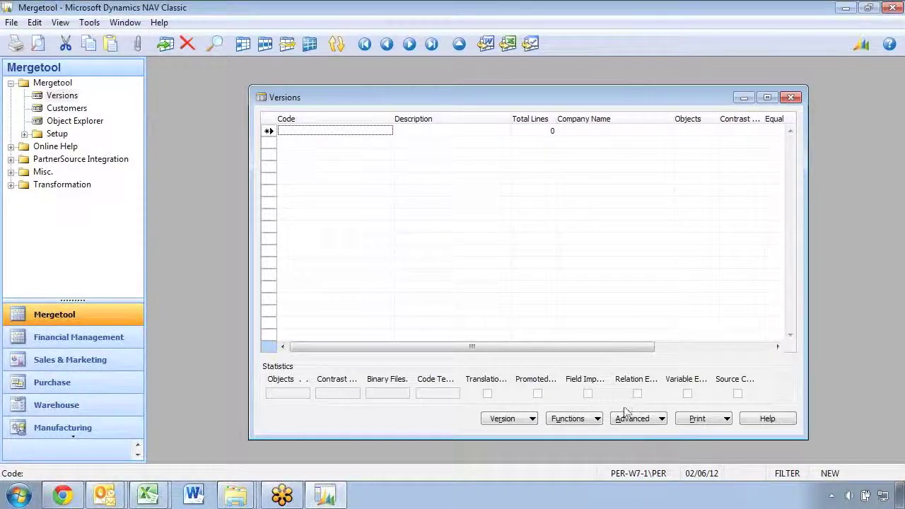
# - Start an import as version MGT from C:\Temp\MGT\MGT Objects Object Explorer.txt
pyautogui.click(596, 420)
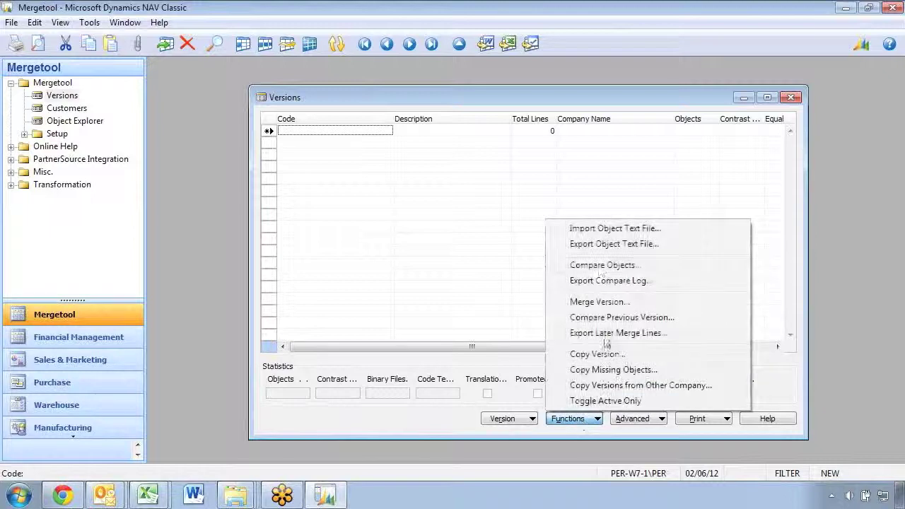
pyautogui.click(610, 230)
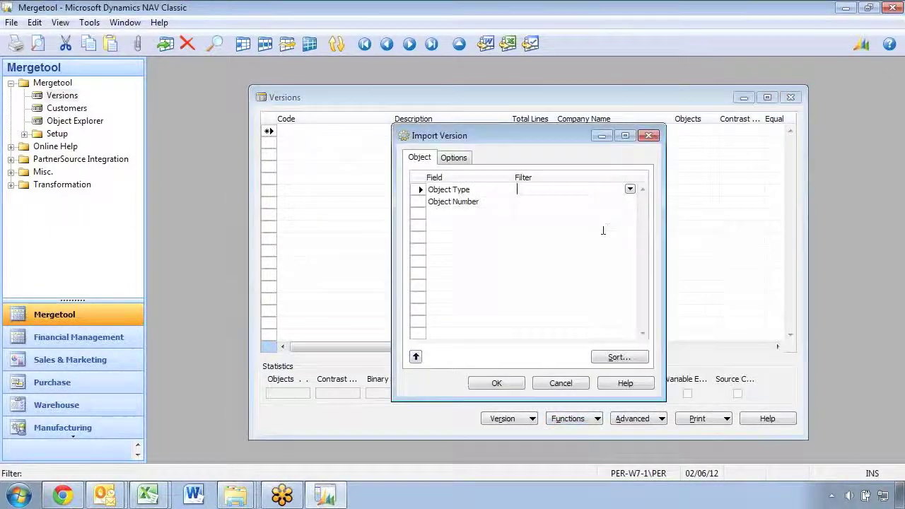
pyautogui.click(455, 159)
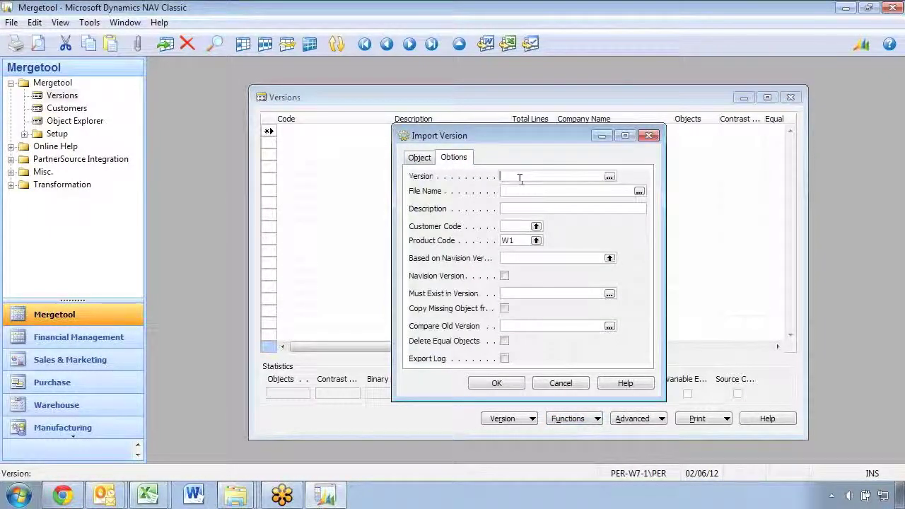
pyautogui.write('MGT')
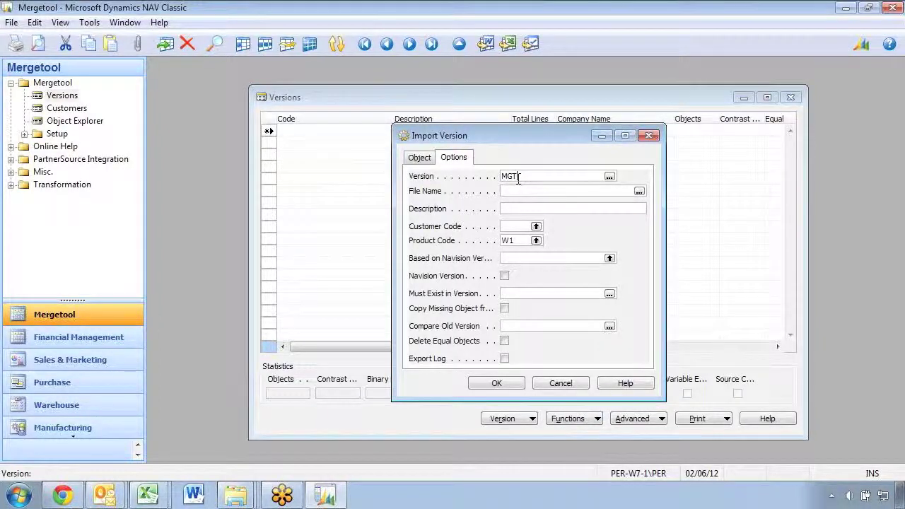
pyautogui.click(640, 192)
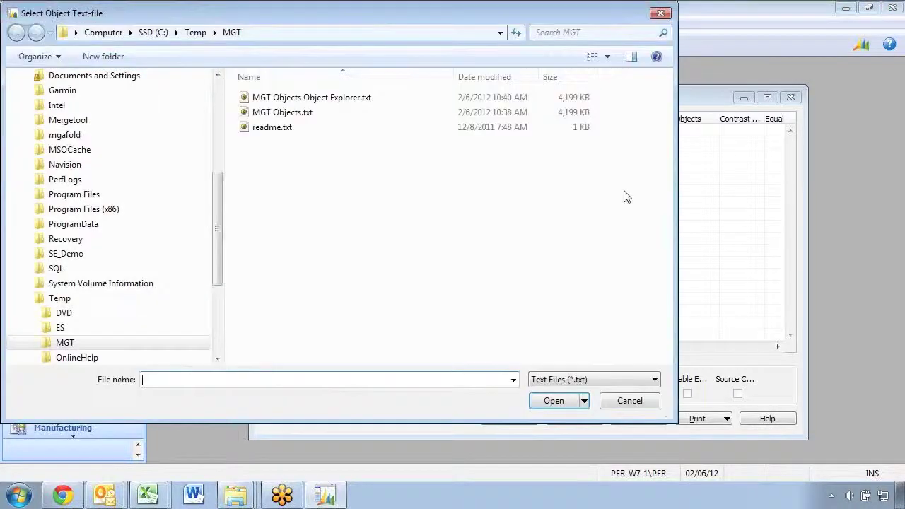
pyautogui.click(293, 99)
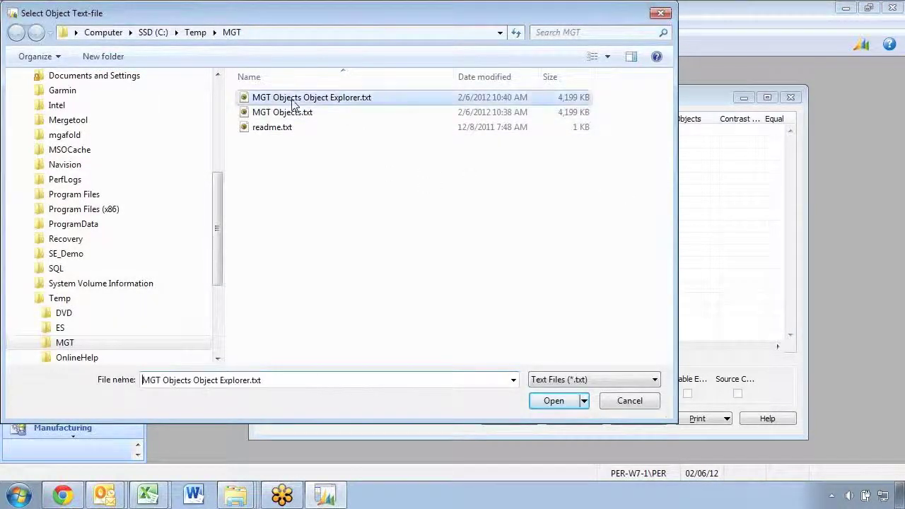
pyautogui.click(554, 400)
# - Describe version MGT as 'Mergetool', check product code W1, and run the import
pyautogui.click(516, 208)
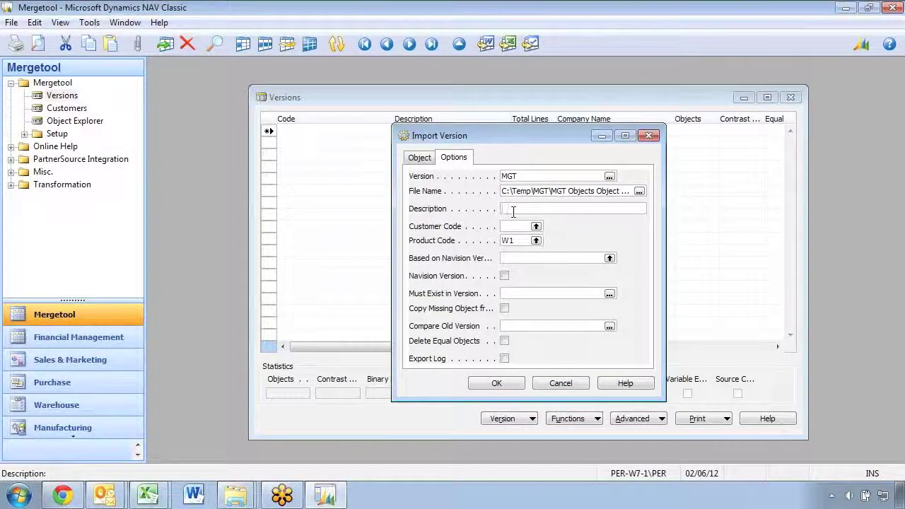
pyautogui.write('Mergetool')
pyautogui.press('Tab')
pyautogui.hotkey('shift', 'Tab')
pyautogui.hotkey('shift', 'Tab')
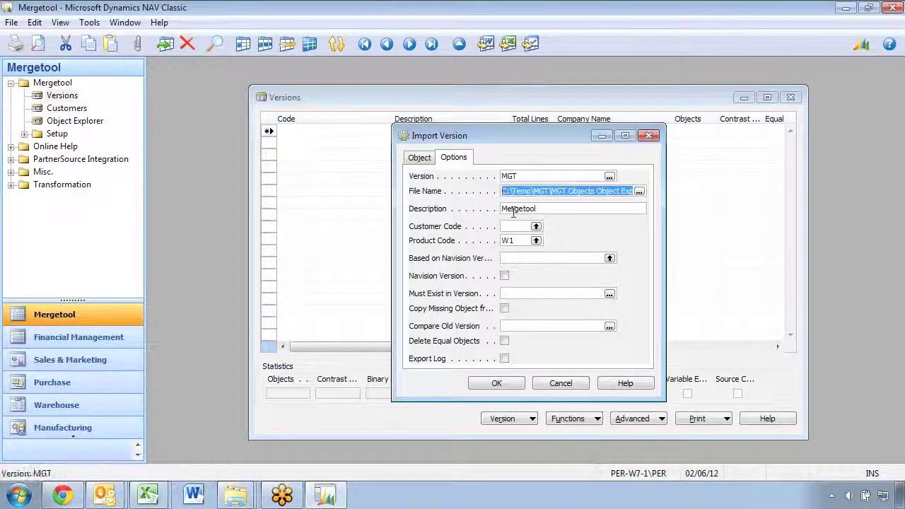
pyautogui.hotkey('shift', 'Tab')
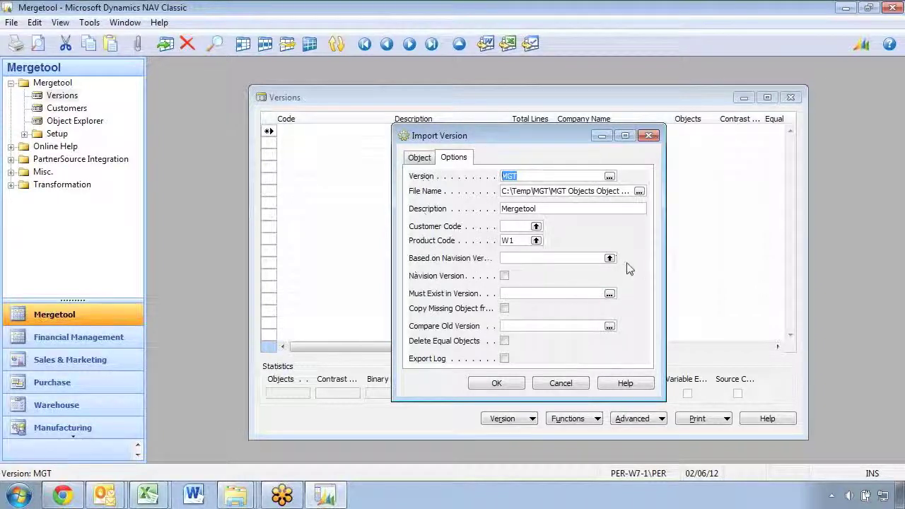
pyautogui.click(438, 241)
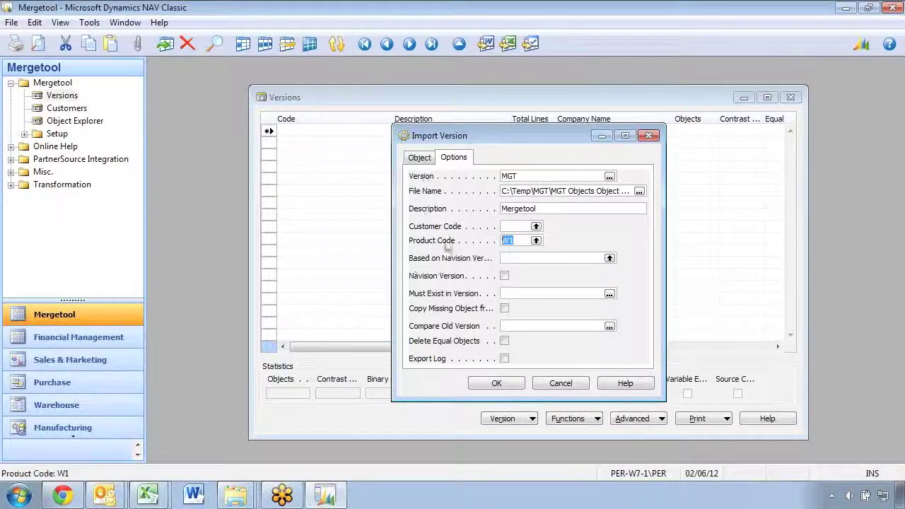
pyautogui.click(497, 383)
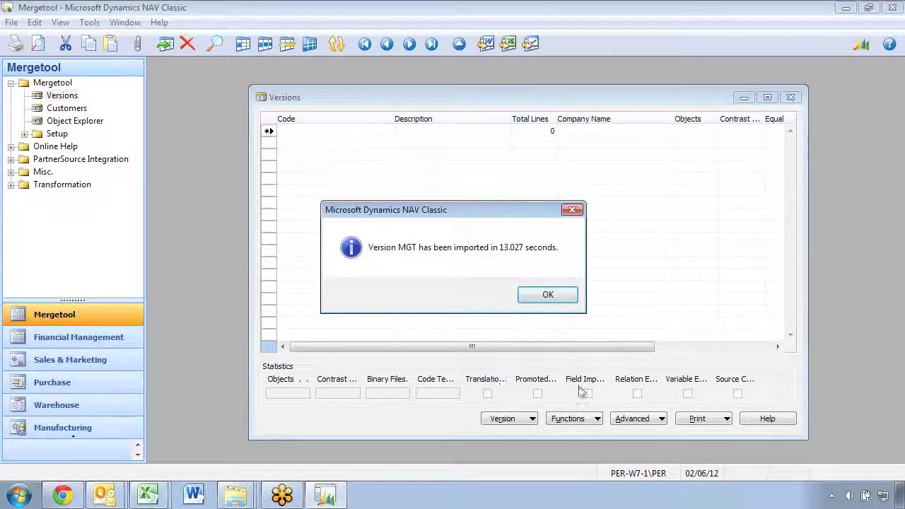
# - Confirm the import finished and review MGT's 92721 total lines and 441 objects
pyautogui.click(547, 295)
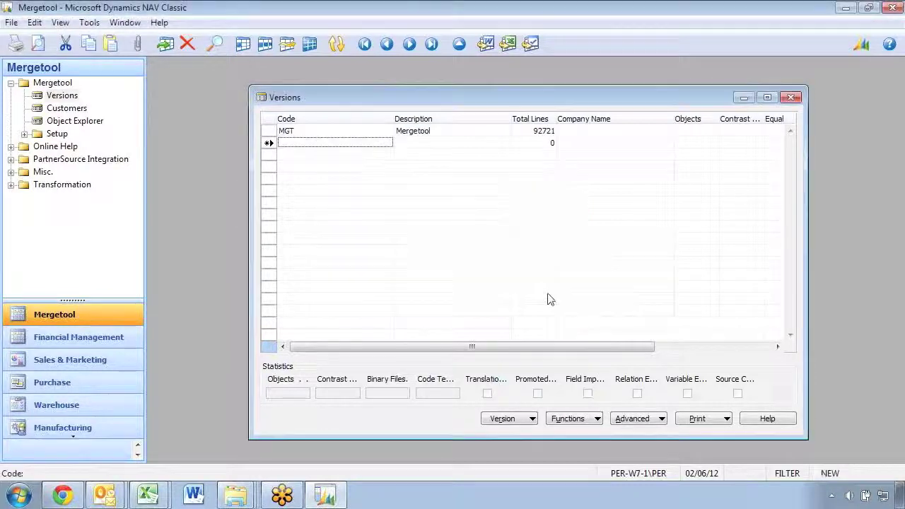
pyautogui.press('Up')
pyautogui.press('Tab')
pyautogui.press('Tab')
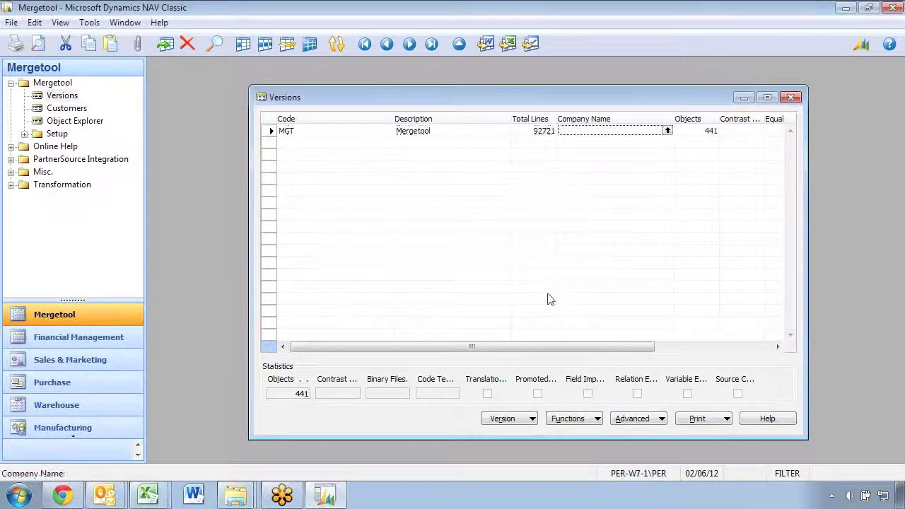
pyautogui.click(543, 135)
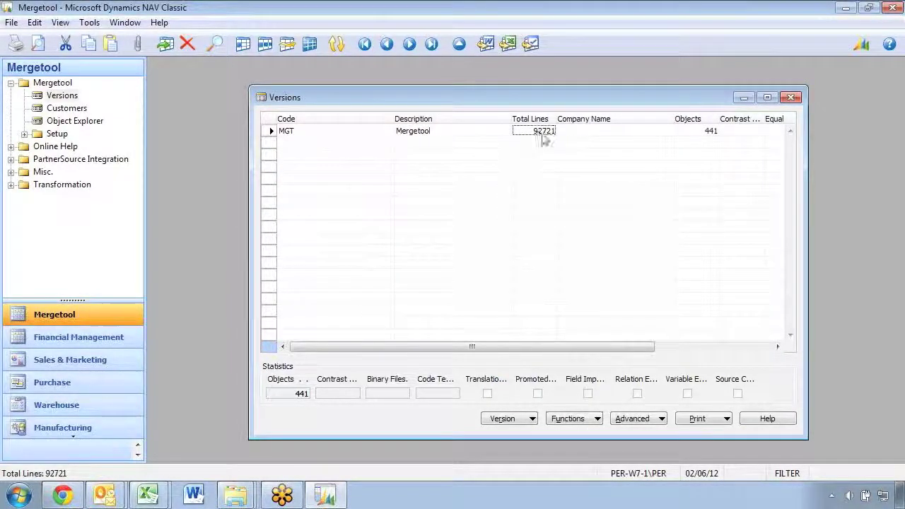
pyautogui.click(711, 133)
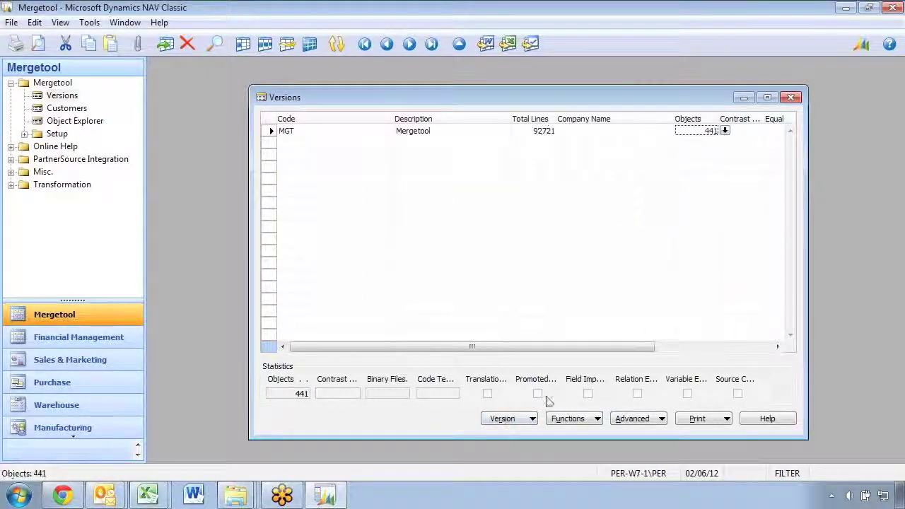
pyautogui.click(516, 419)
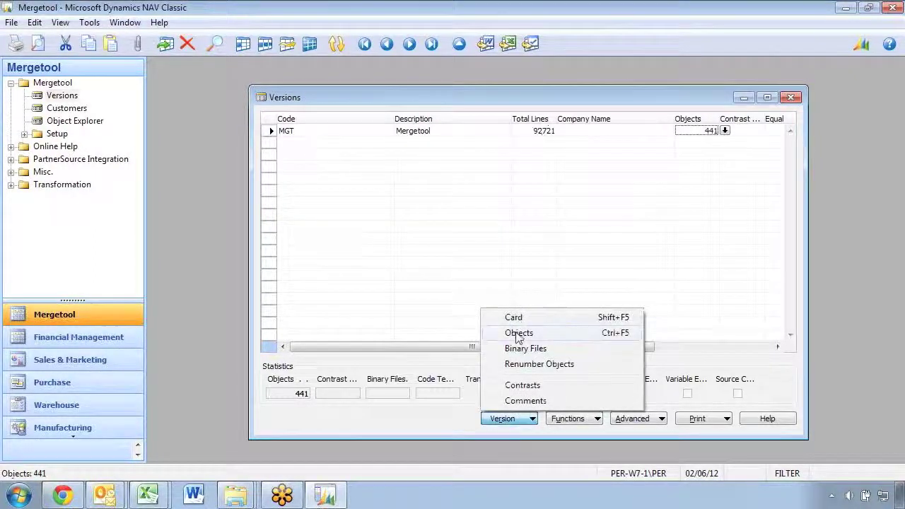
# - List the MGT version's objects and open the Object menu for table 14120001 MGT Version
pyautogui.click(518, 334)
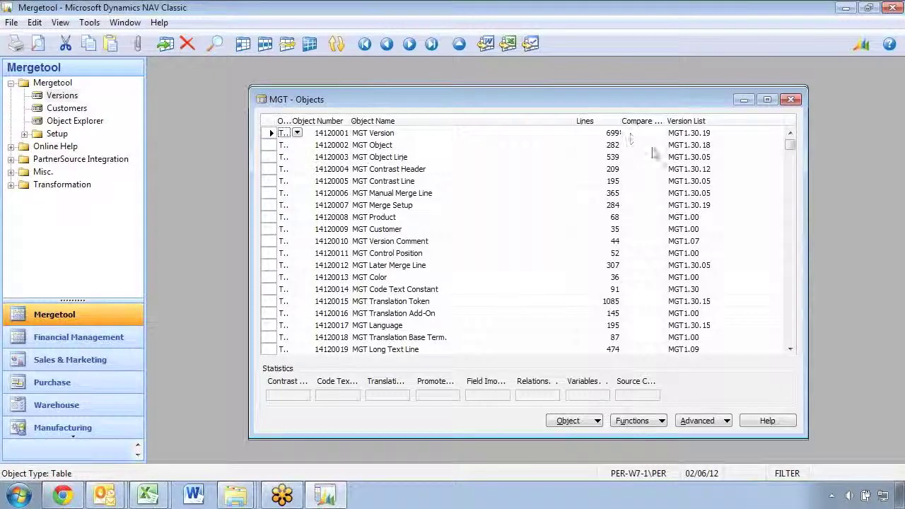
pyautogui.click(574, 422)
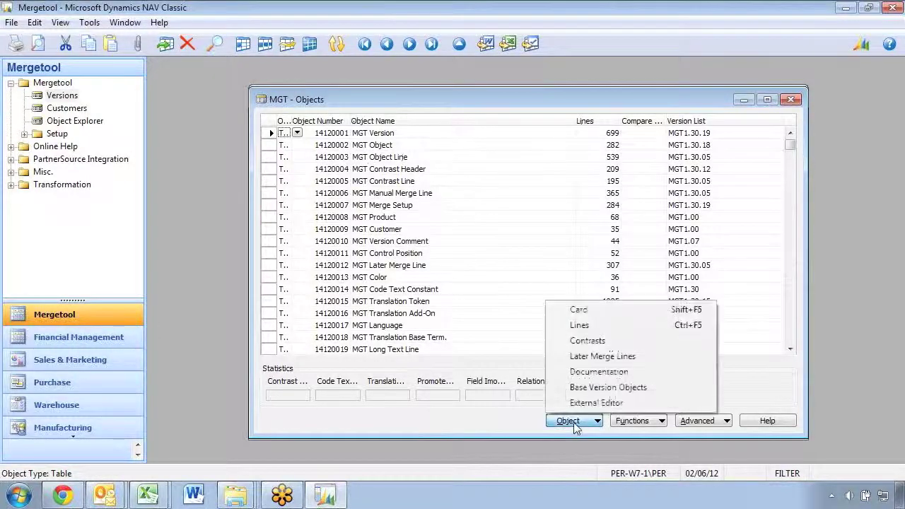
# - Show the code lines of table 14120001 MGT Version and select line 99, the Description field
pyautogui.click(580, 325)
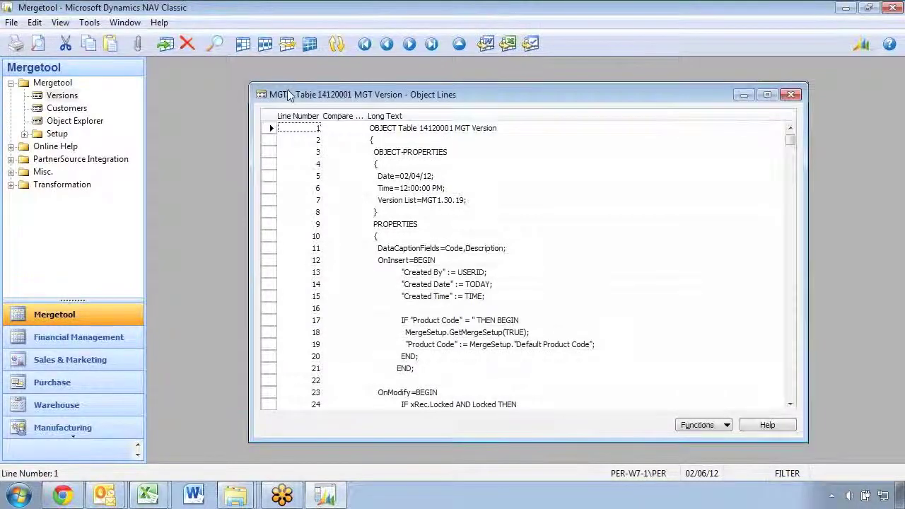
pyautogui.moveTo(287, 94); pyautogui.dragTo(264, 84)
pyautogui.scroll(-7, 391, 274)
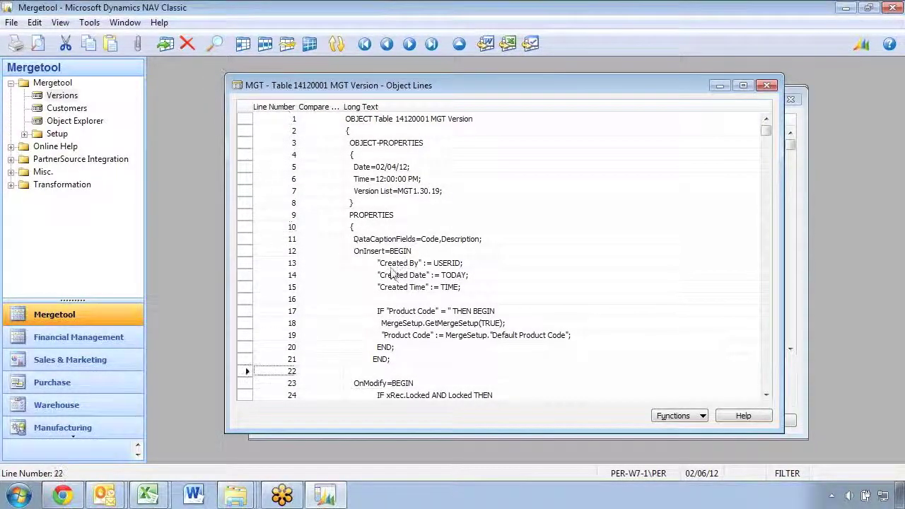
pyautogui.scroll(-17, 391, 274)
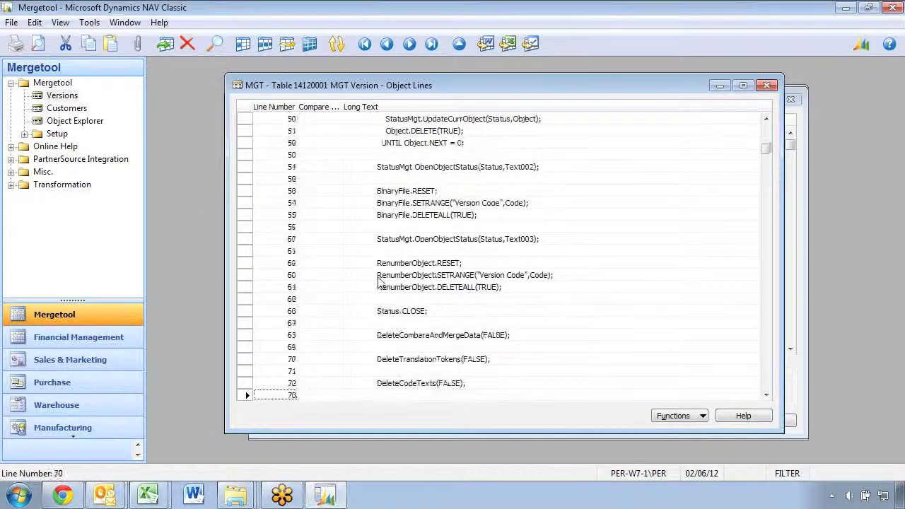
pyautogui.scroll(-12, 378, 283)
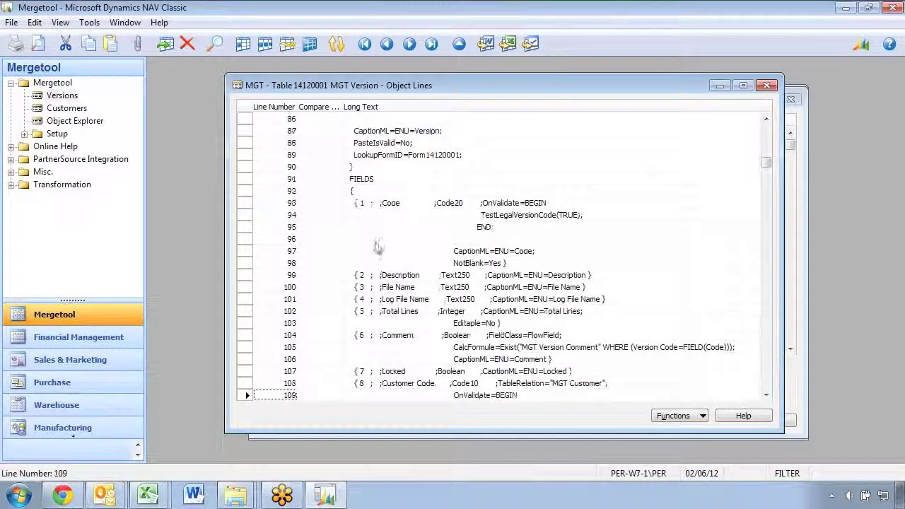
pyautogui.click(382, 204)
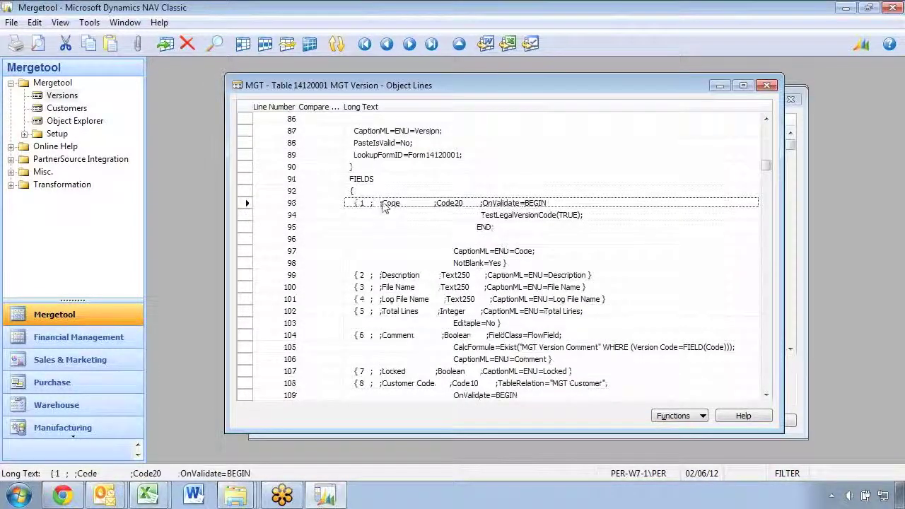
pyautogui.click(382, 277)
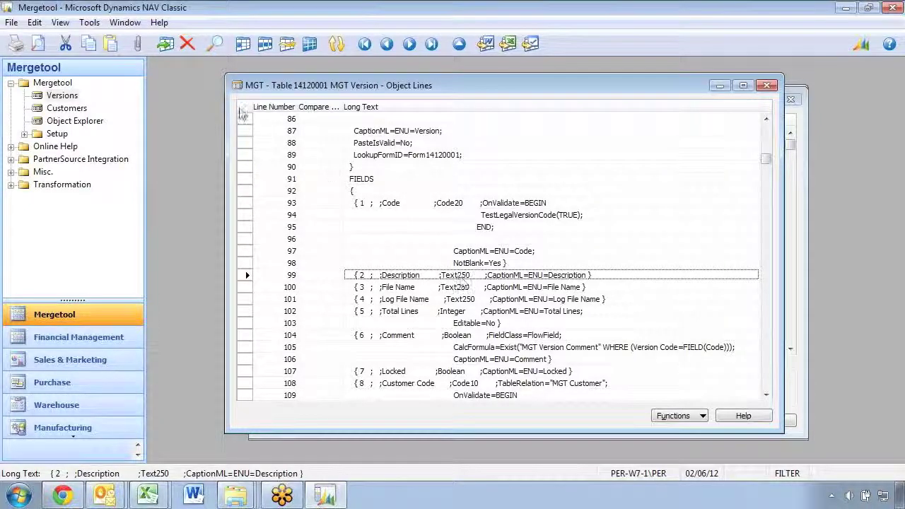
pyautogui.click(89, 22)
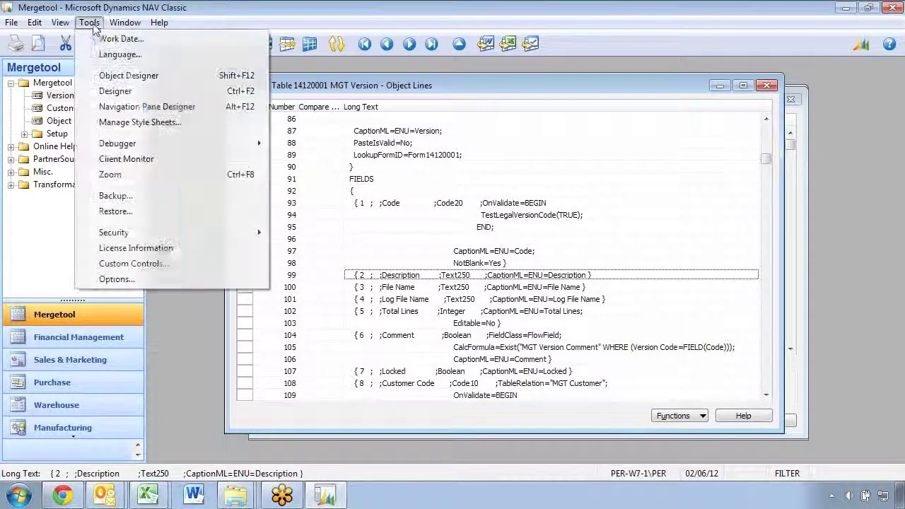
# - Zoom into line 99's stored details, then close Zoom and the Object Lines window
pyautogui.click(112, 174)
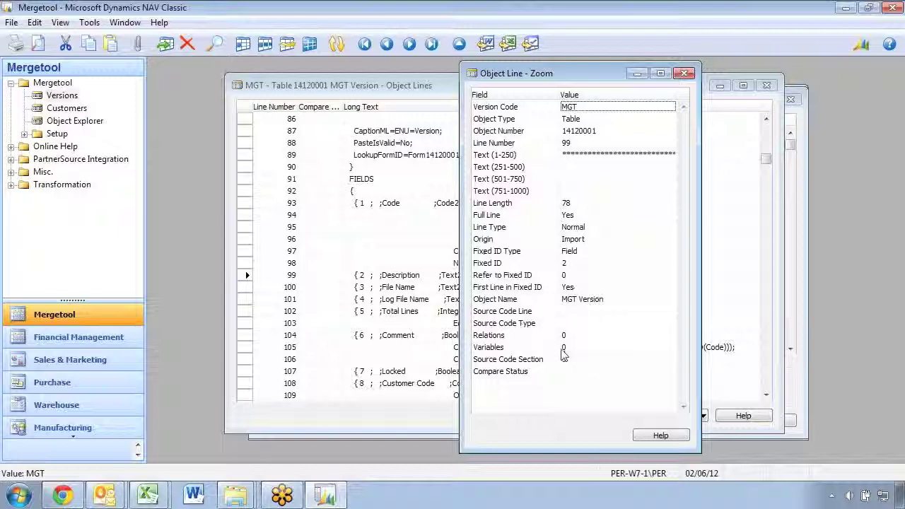
pyautogui.press('Escape')
pyautogui.press('Escape')
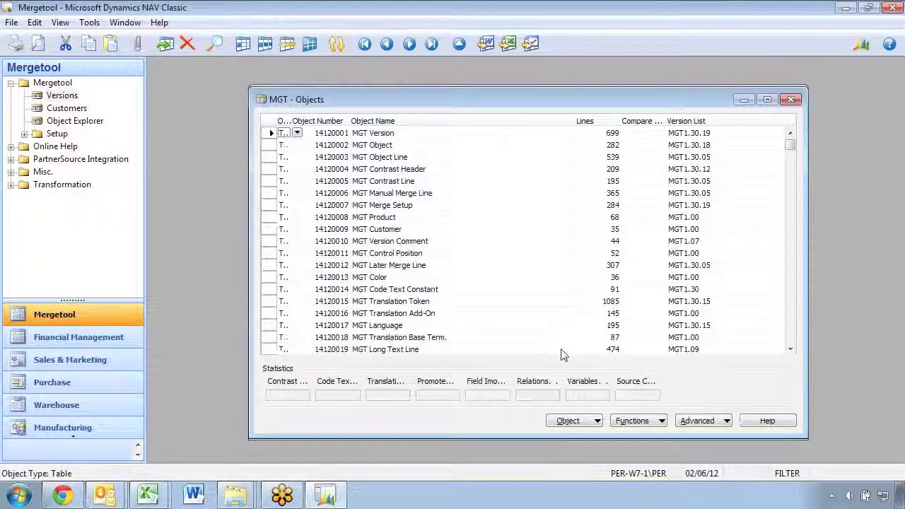
pyautogui.press('Escape')
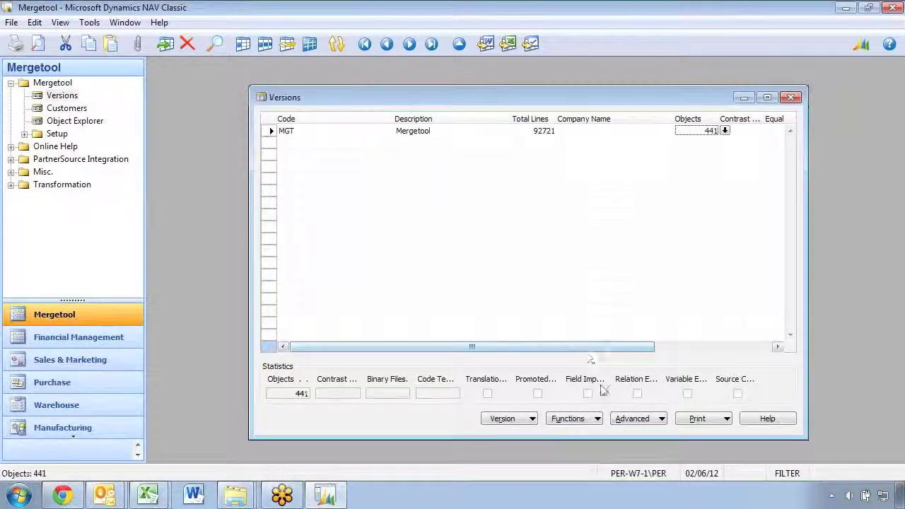
# - Reopen the Import Version dialog, prefilled with MGT, the Object Explorer file, Mergetool and W1
pyautogui.click(575, 420)
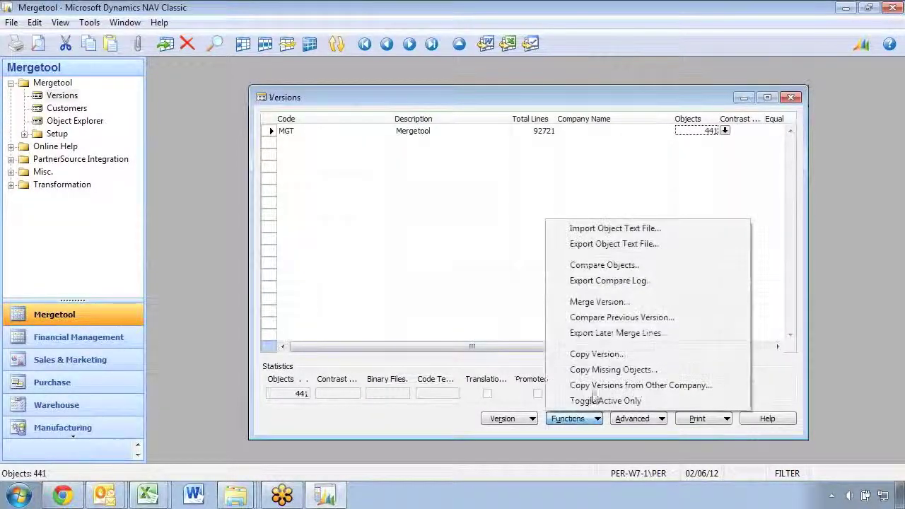
pyautogui.click(613, 229)
pyautogui.click(454, 157)
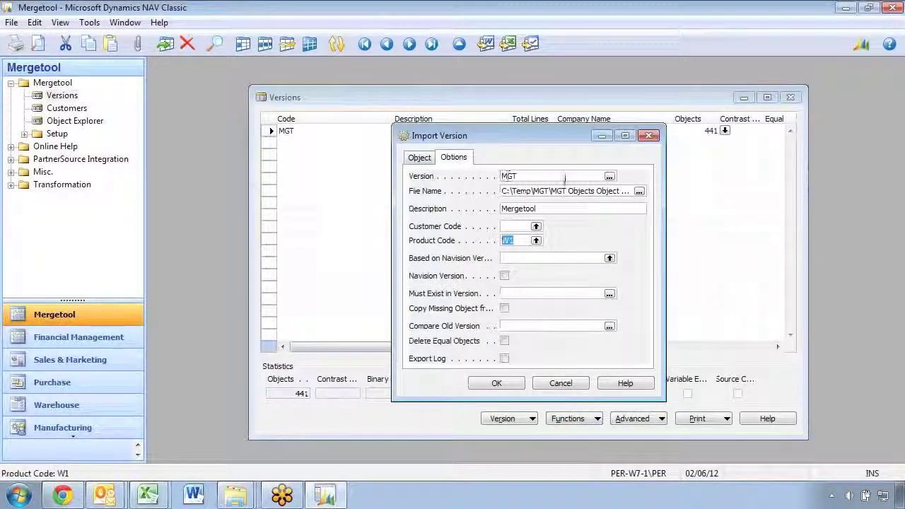
pyautogui.press('Return')
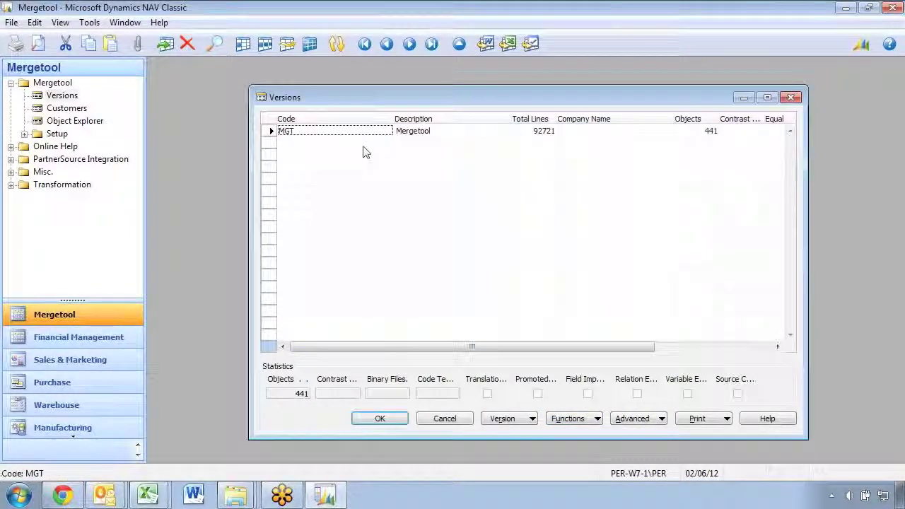
pyautogui.click(360, 418)
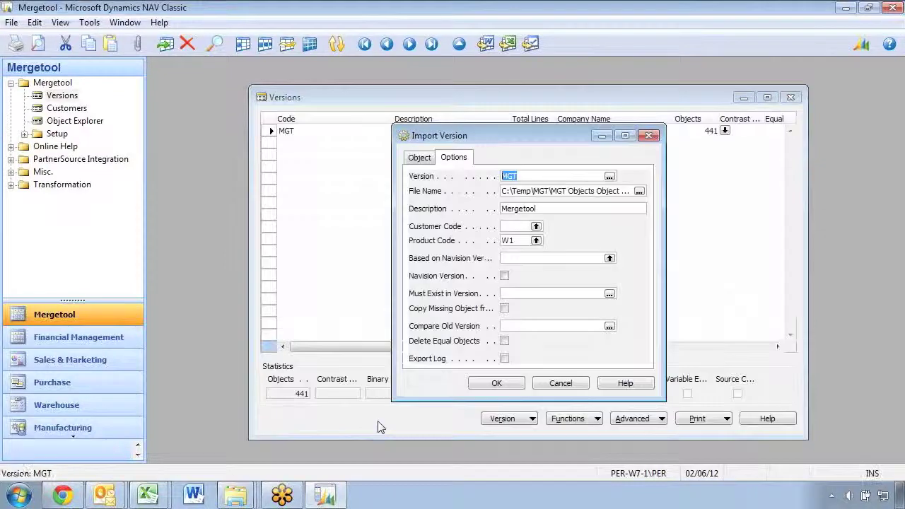
# - Change the version code to MGT2, keeping description Mergetool and product code W1
pyautogui.press('Tab')
pyautogui.press('Tab')
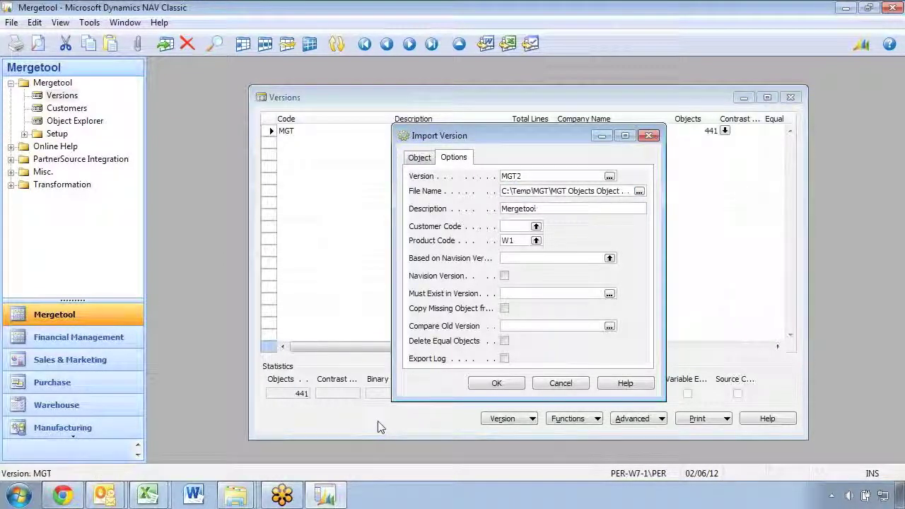
pyautogui.press('Tab')
pyautogui.press('Tab')
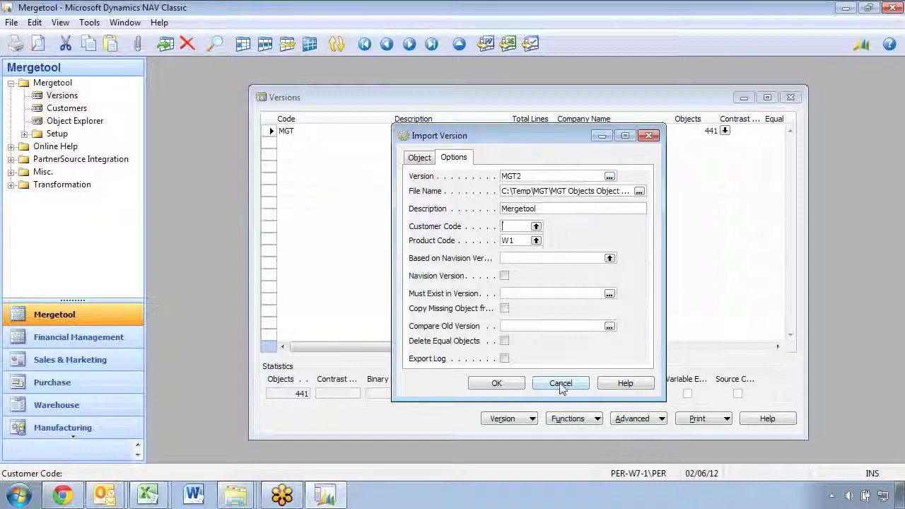
# - Run the object file import as version MGT2
pyautogui.click(496, 383)
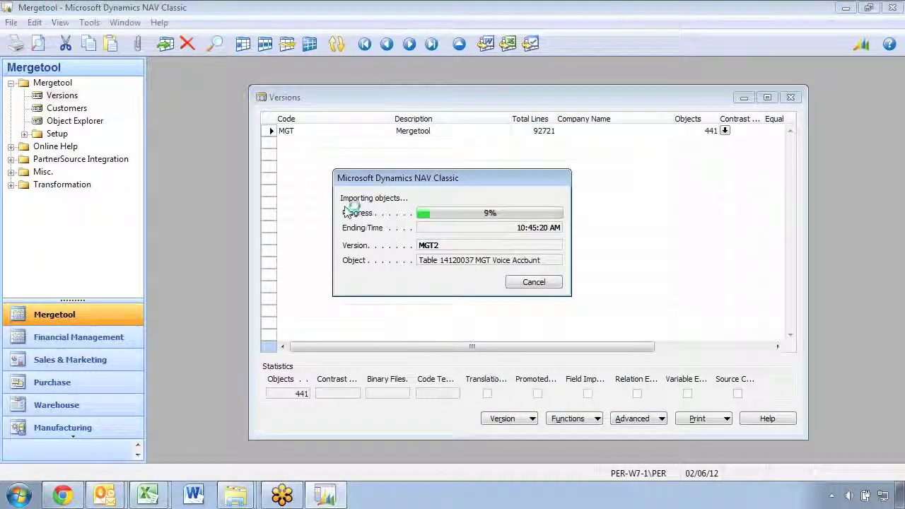